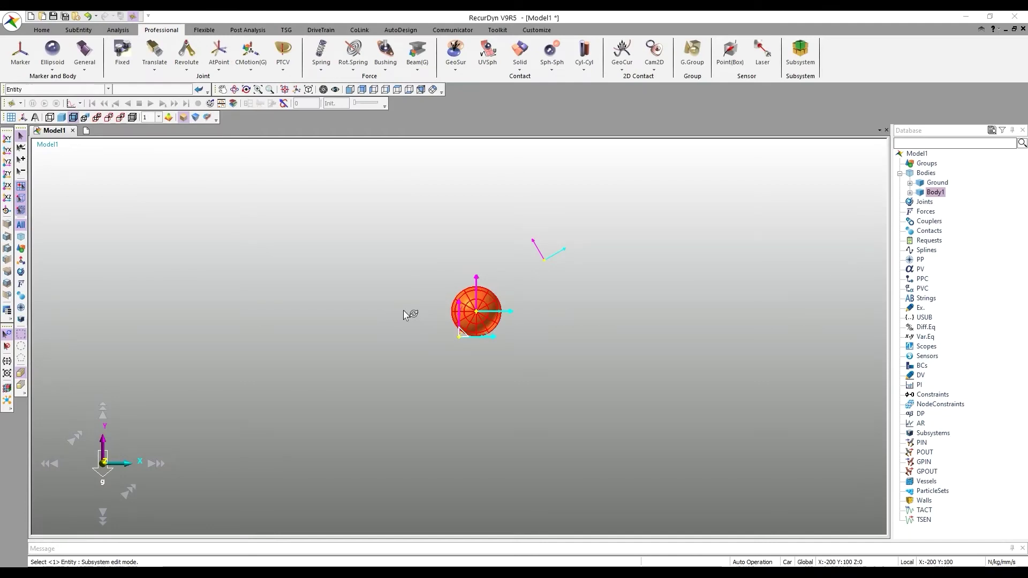
- Set the basic object control's scalar translation offset to 70 and move the ellipsoid three increments in the +X direction
click(7, 362)
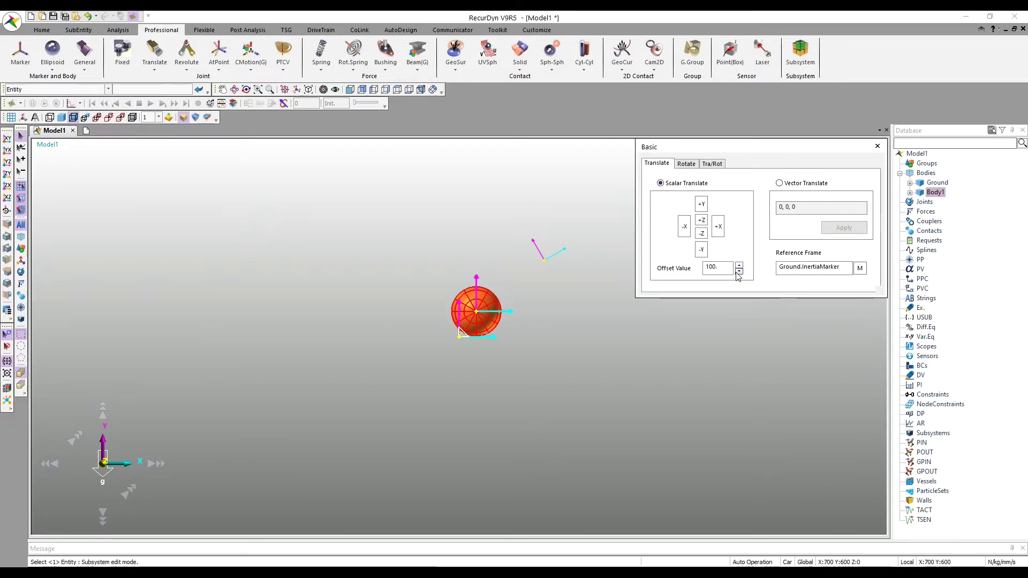
double_click(716, 268)
text(70)
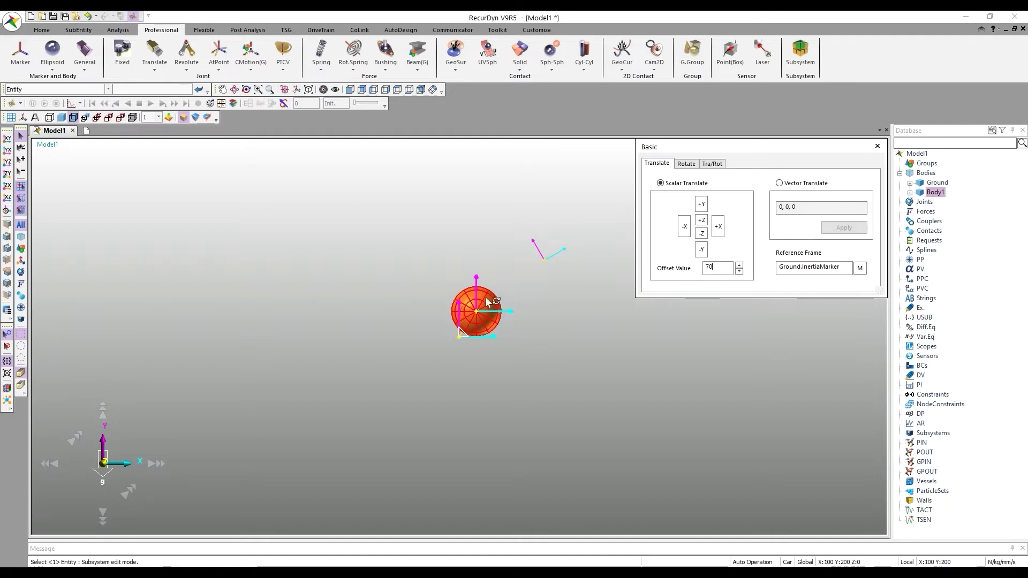
click(718, 230)
click(718, 230)
click(719, 230)
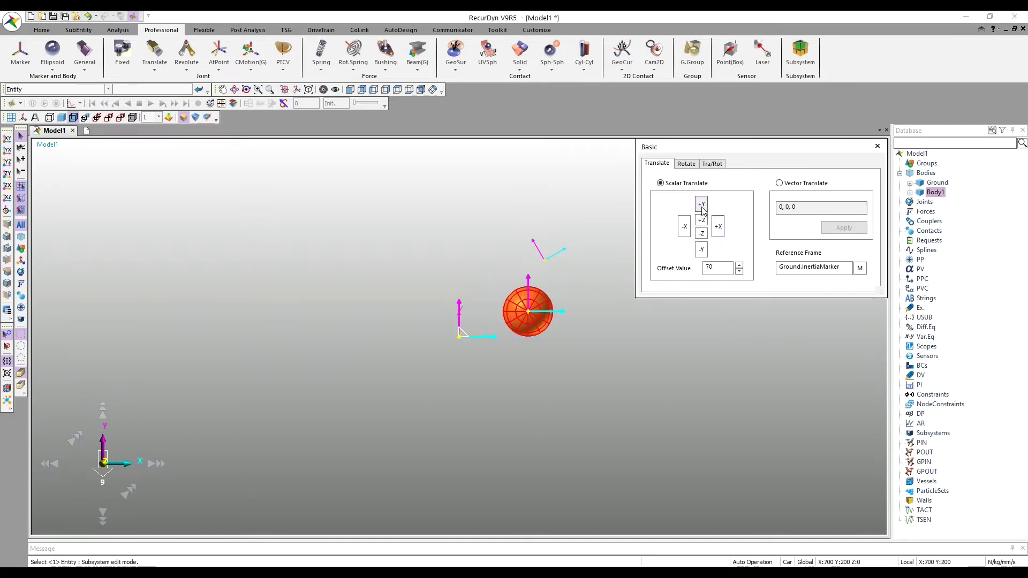
- Move the ellipsoid three 70 mm increments in the +Y direction of the ground inertia marker
click(702, 204)
click(701, 204)
click(701, 204)
- Move the ellipsoid five 70 mm increments in -Y and two in -X
click(701, 250)
click(702, 249)
click(701, 250)
click(701, 249)
click(686, 227)
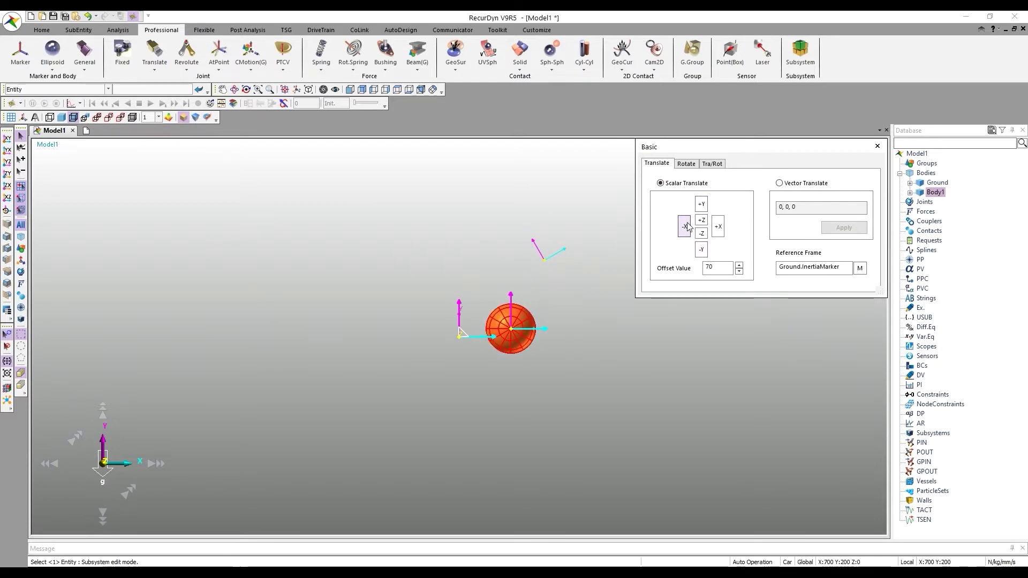
click(685, 227)
click(703, 250)
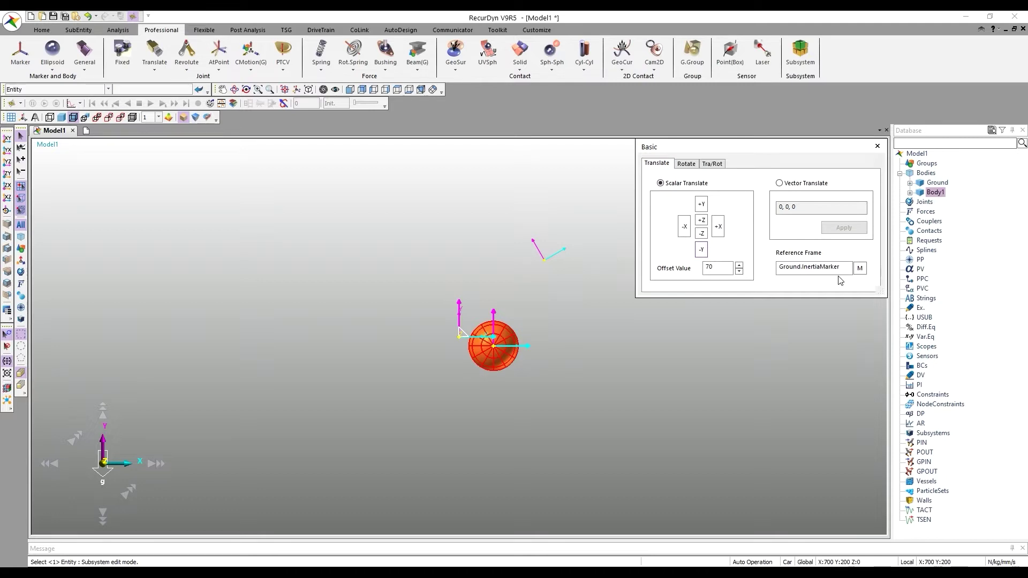
- Use Ground.Marker1 as the translation reference frame and move the ellipsoid along its +X axis in 70 mm increments
click(866, 275)
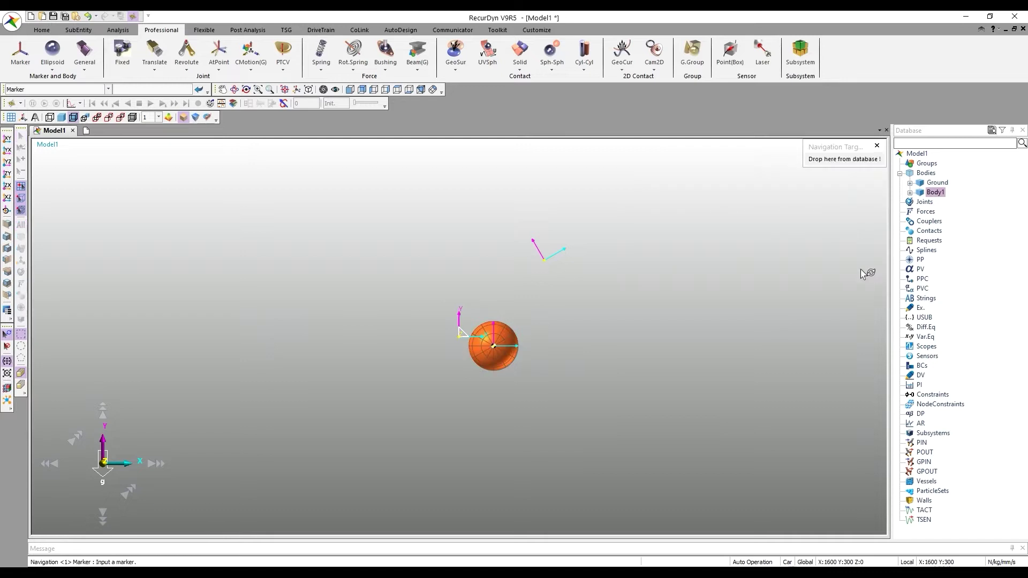
click(547, 268)
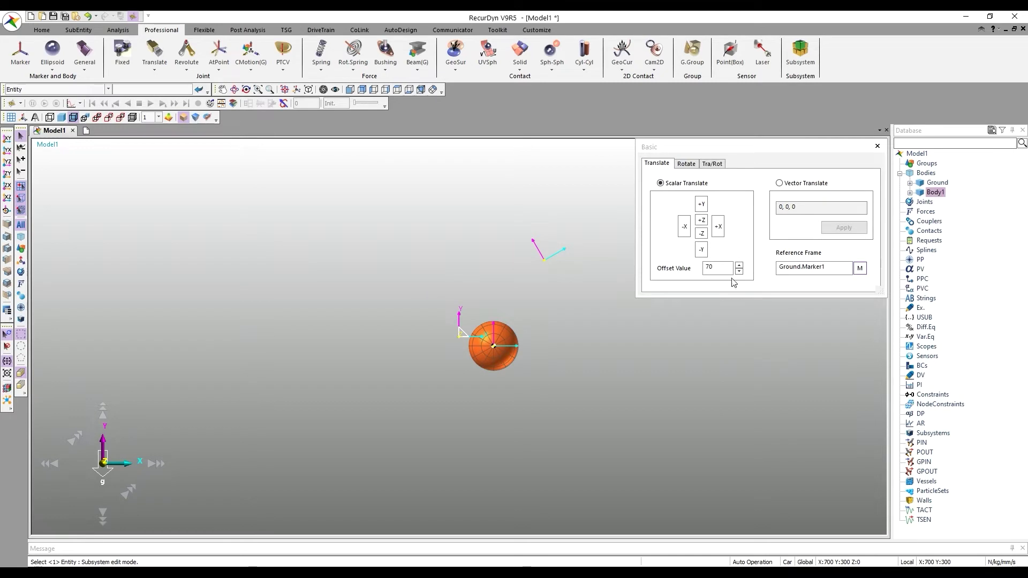
click(503, 339)
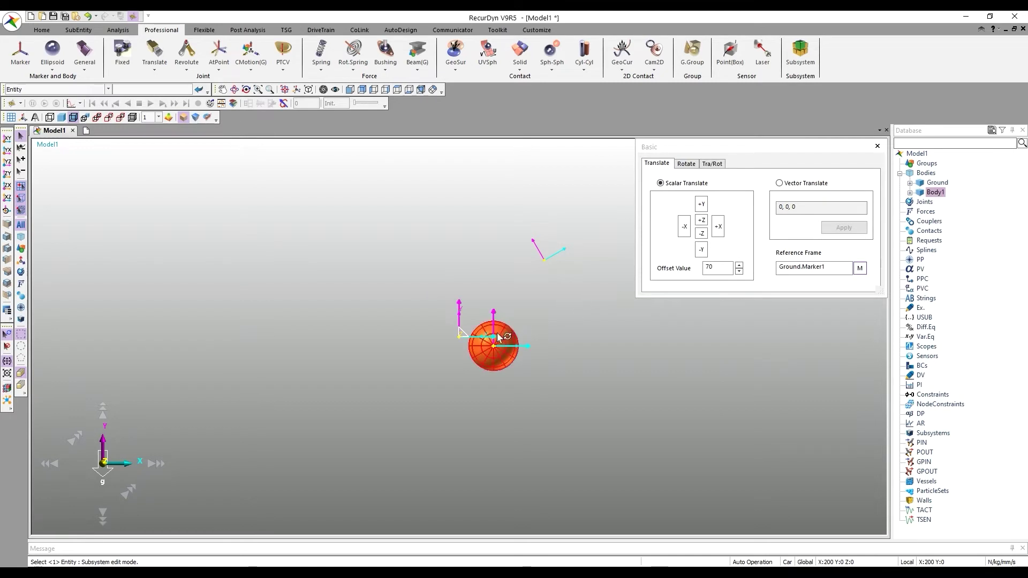
click(721, 229)
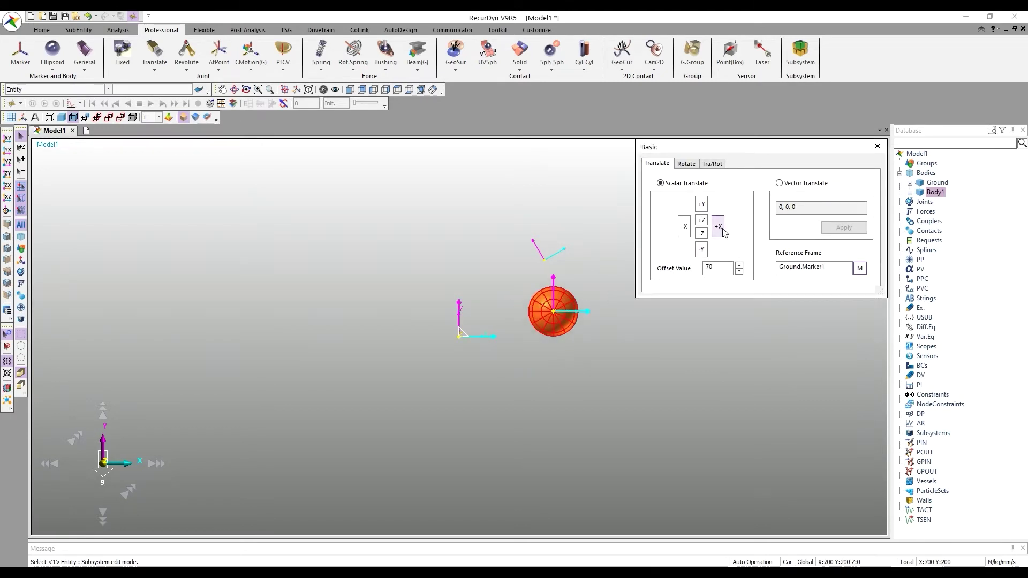
click(721, 229)
- Move the ellipsoid along the +Y axis of Ground.Marker1 in repeated 70 mm increments
click(702, 204)
click(701, 204)
click(701, 204)
click(704, 207)
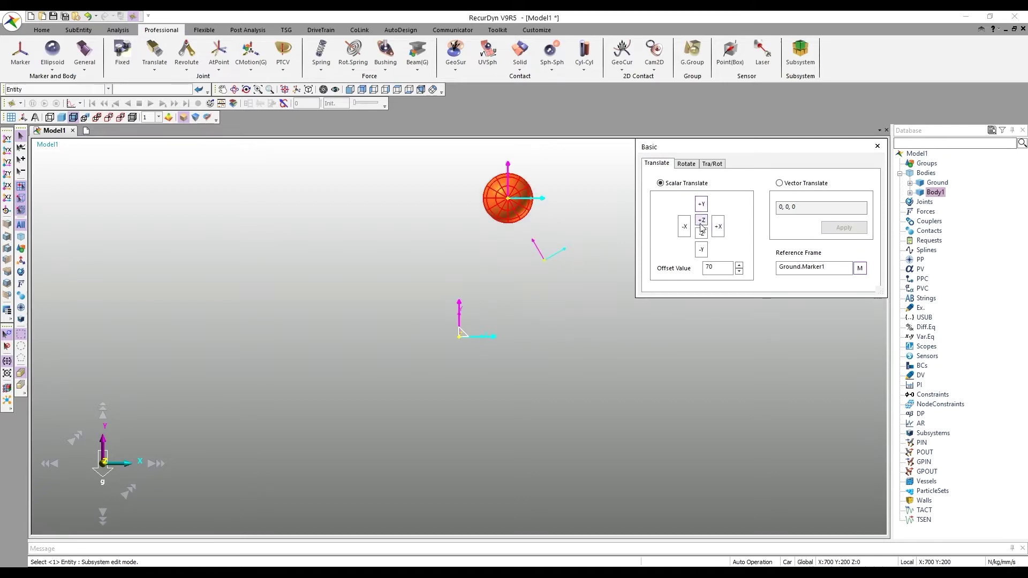
- Move the ellipsoid back along the -Y and -X axes of Ground.Marker1 in 70 mm increments
click(701, 250)
click(701, 250)
click(701, 250)
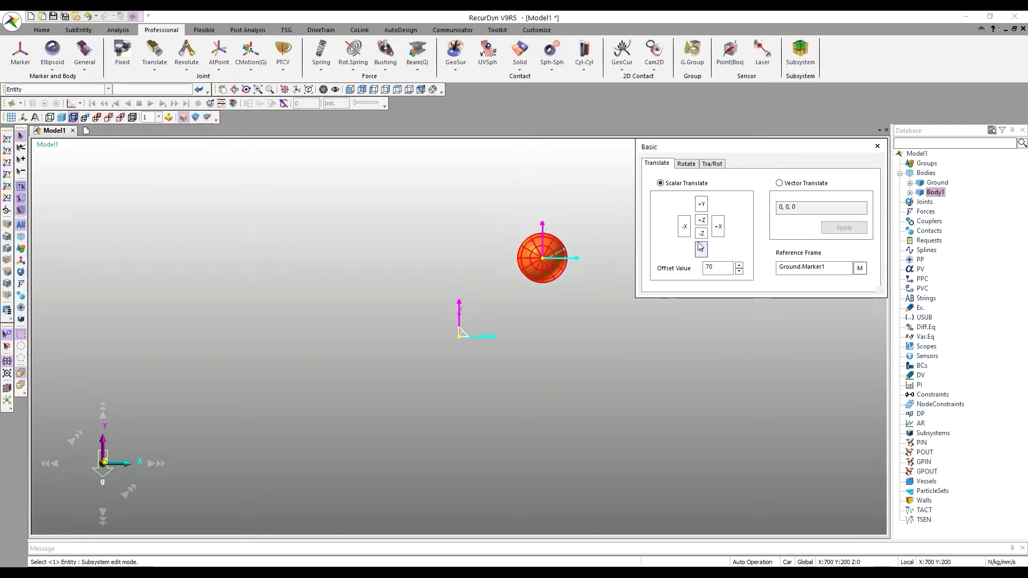
click(685, 228)
click(688, 232)
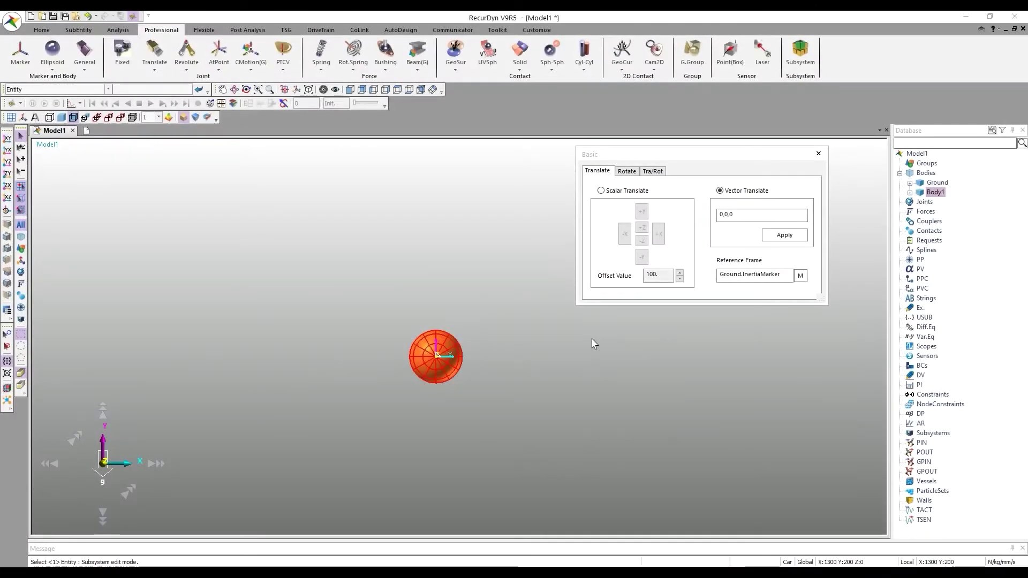
- Set the translation vector to 0,100,0 and apply it repeatedly to the ellipsoid relative to Ground.InertiaMarker
double_click(746, 215)
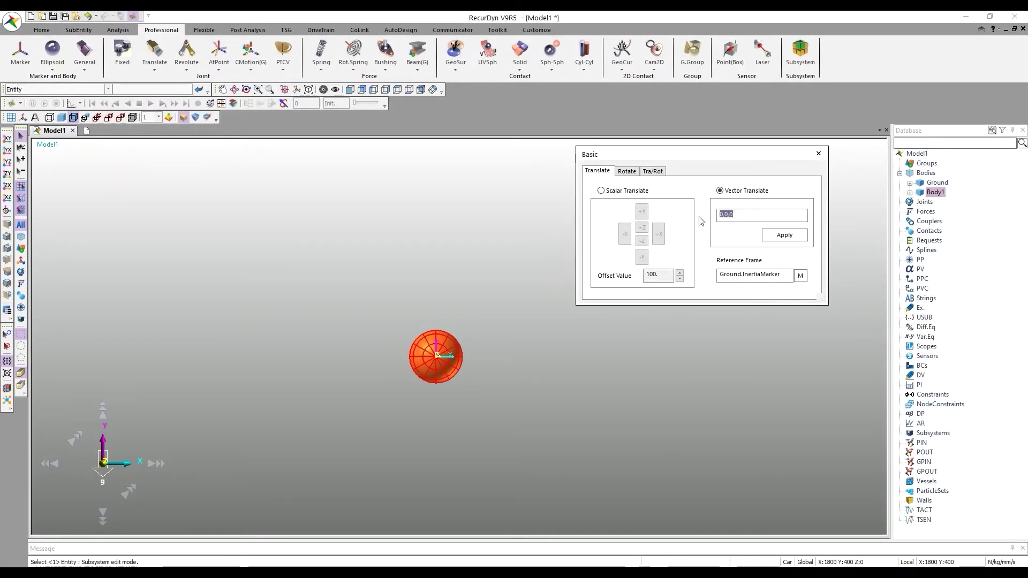
text(0,100)
click(769, 236)
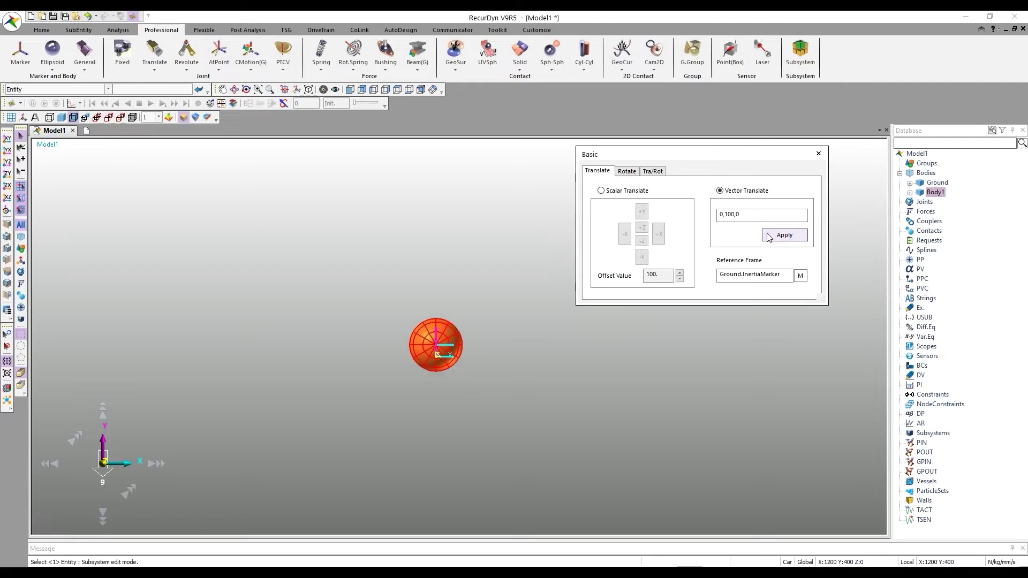
click(768, 236)
click(769, 236)
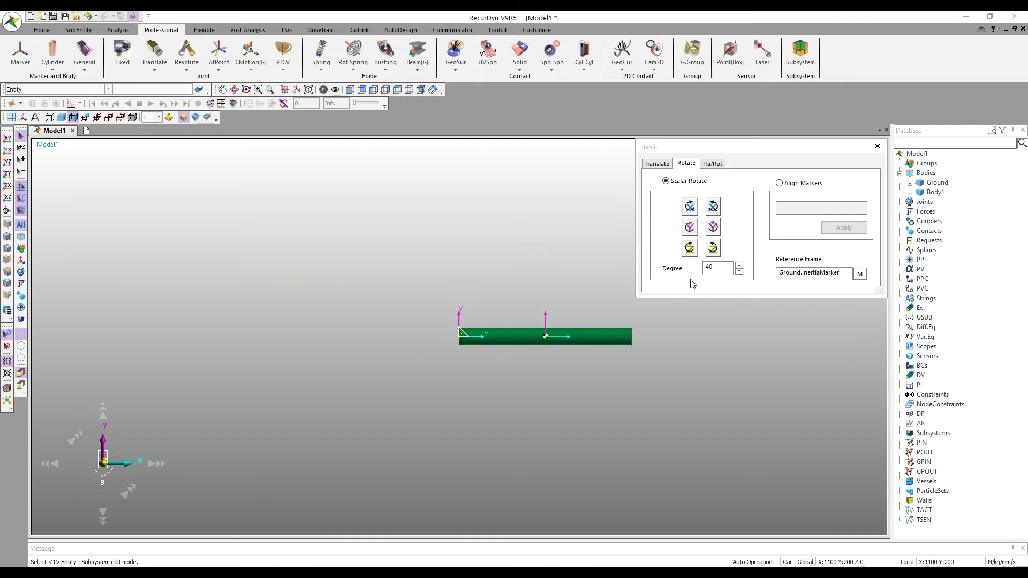
- Set the scalar rotation to 30 degrees and rotate the cylinder five increments about the Y axis of Ground.InertiaMarker
drag(718, 268, 703, 271)
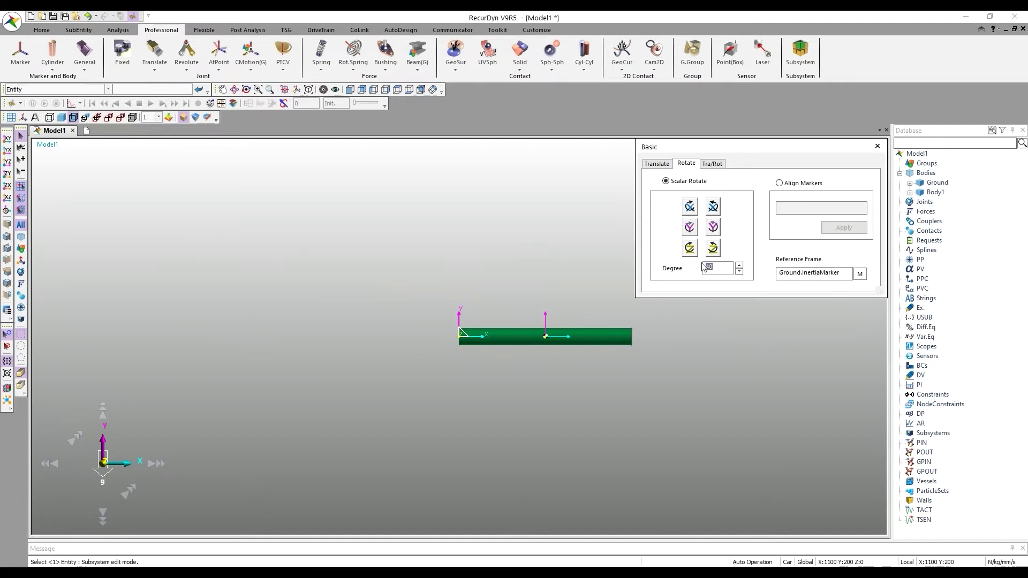
text(30)
click(602, 337)
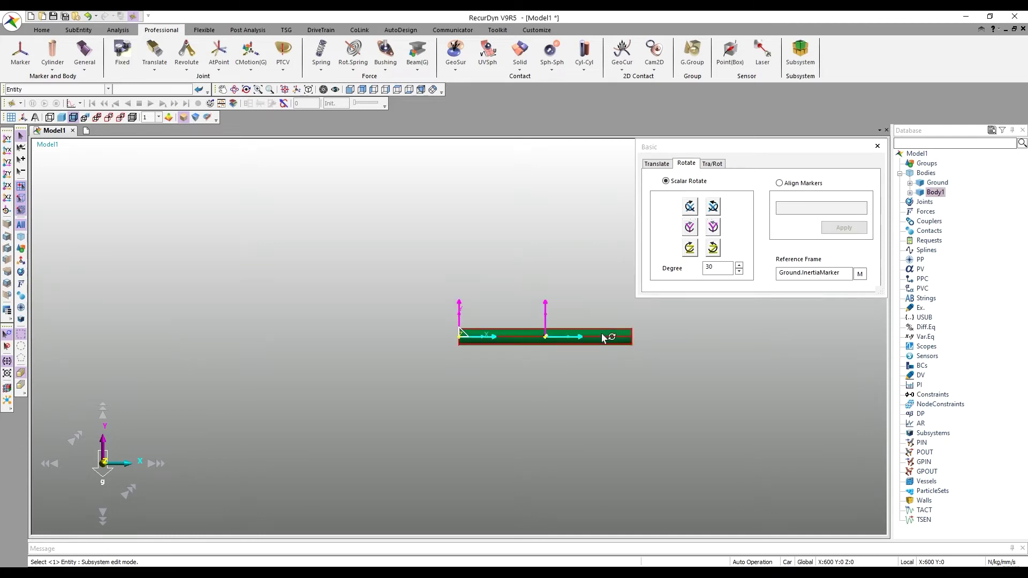
click(714, 231)
click(714, 232)
click(715, 231)
click(715, 232)
click(714, 231)
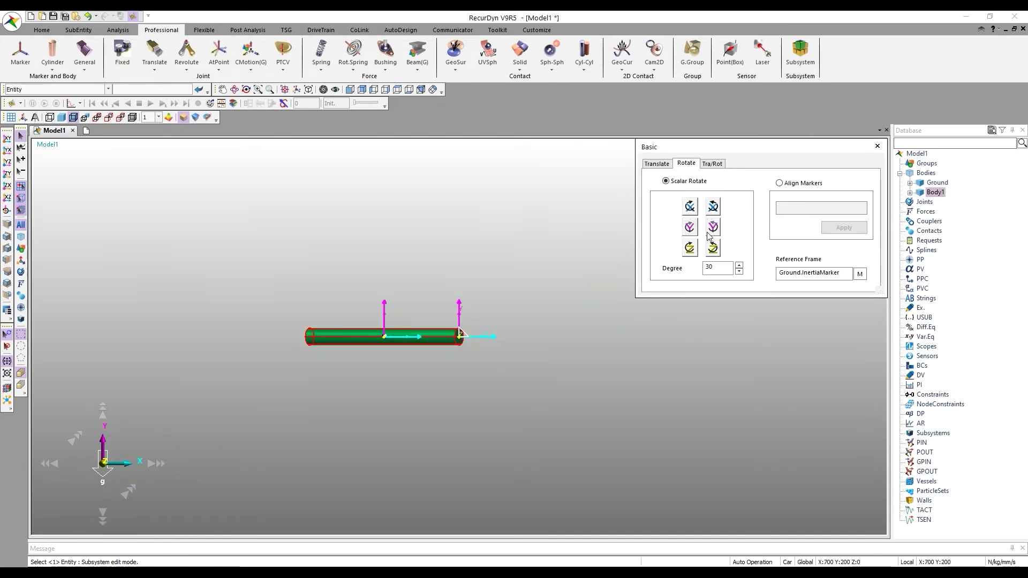
- Rotate the cylinder about the X axis in 30-degree increments and return it in the opposite direction
click(715, 206)
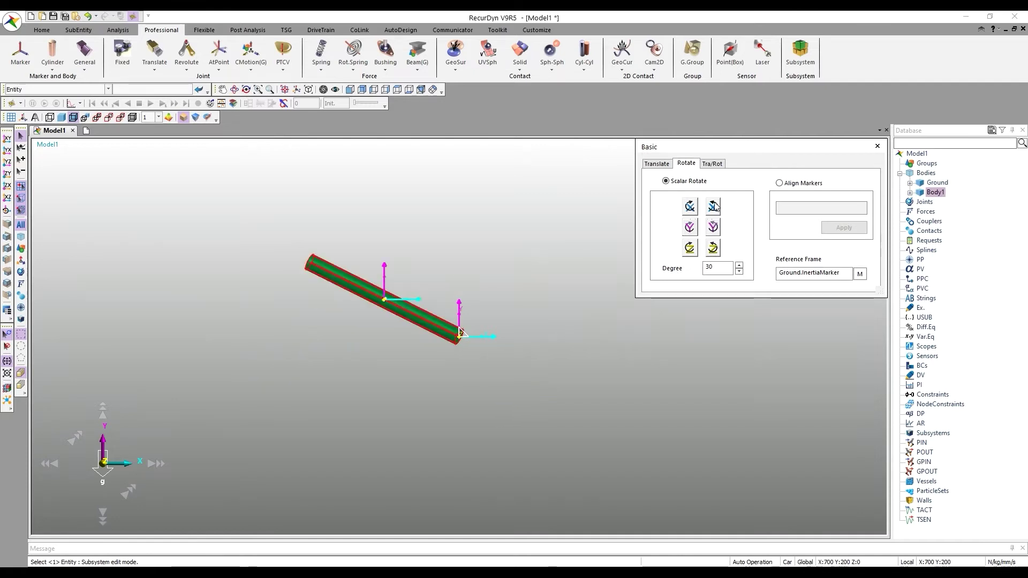
click(693, 208)
click(693, 209)
click(693, 209)
- Rotate the cylinder about the Y axis in the opposite direction in 30-degree increments, back to its original orientation
click(691, 227)
click(690, 227)
click(690, 227)
click(691, 228)
click(691, 228)
click(691, 229)
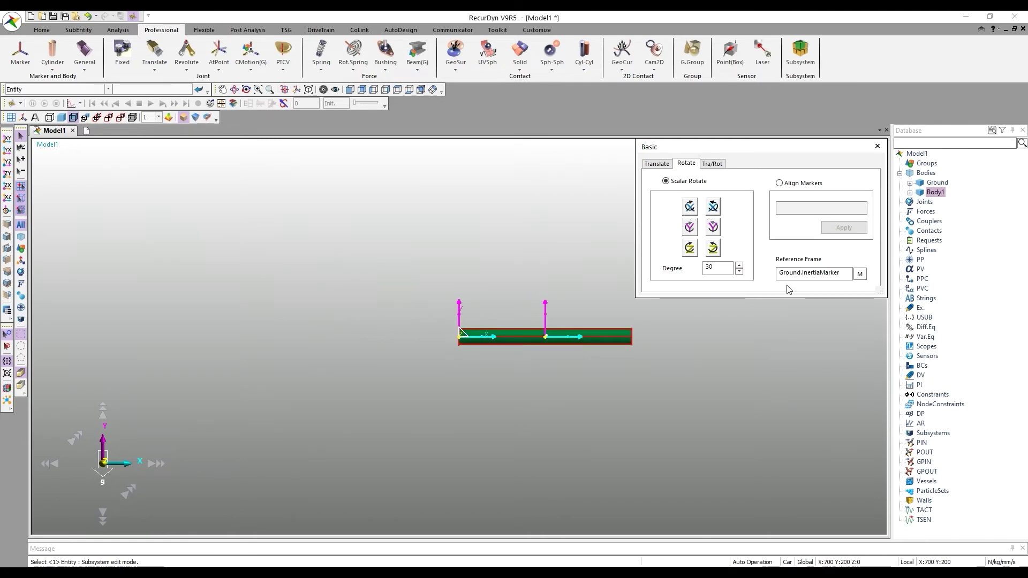
- Use Body1.CM as the rotation reference frame and rotate the cylinder about its Y axis in 30-degree increments
click(859, 274)
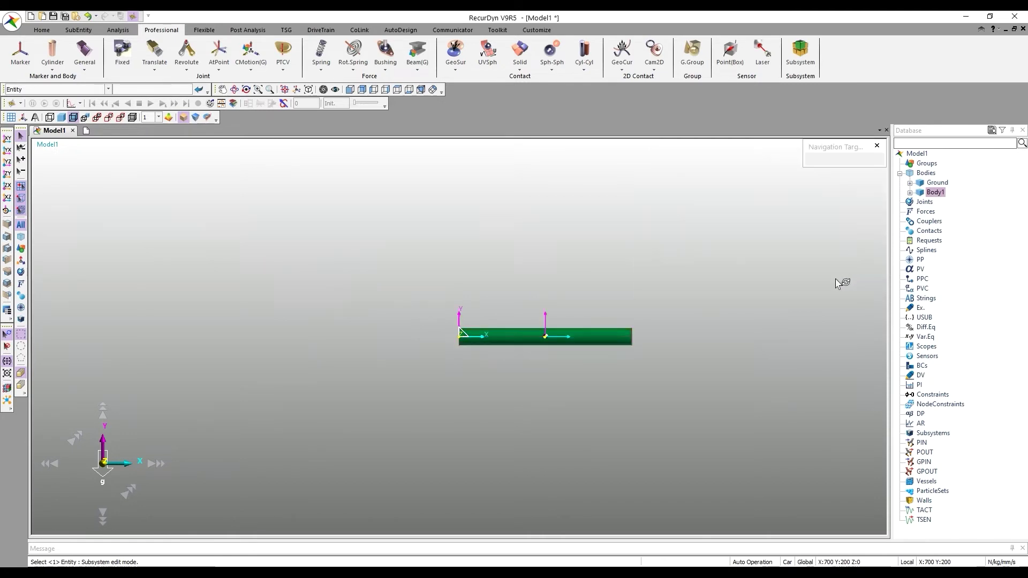
click(553, 338)
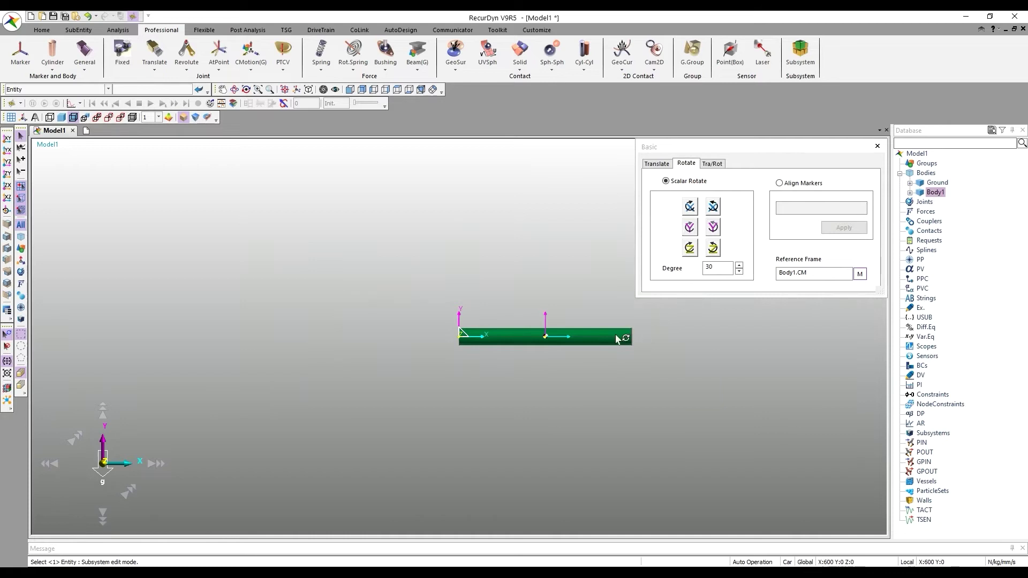
click(714, 227)
click(714, 227)
click(714, 227)
click(714, 227)
click(714, 227)
- Rotate the cylinder about the X axis of Body1.CM in repeated 30-degree increments
click(714, 209)
click(713, 209)
click(714, 208)
click(714, 209)
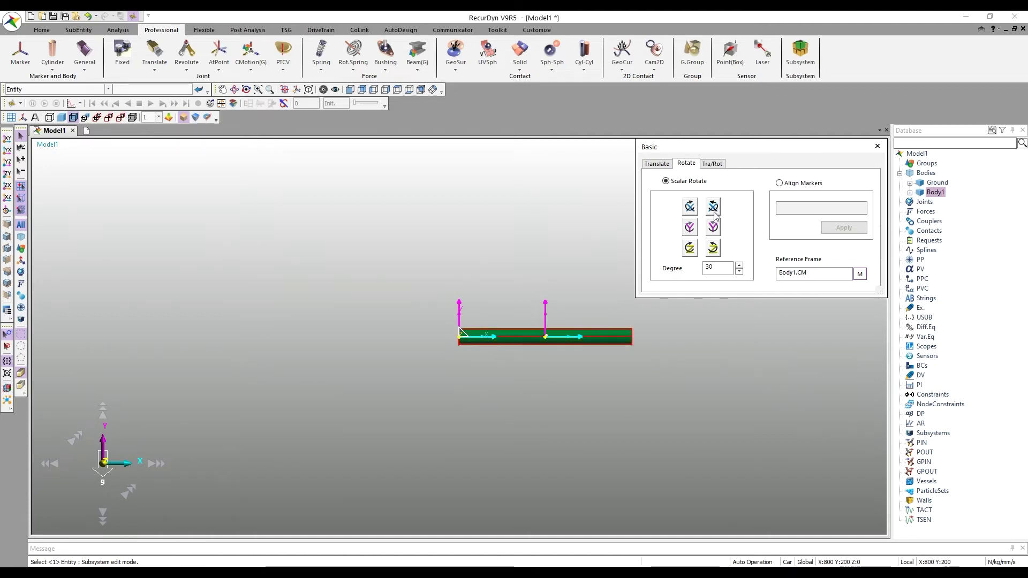
- Rotate the cylinder about the Z axis of Body1.CM in repeated 30-degree increments
click(714, 249)
click(713, 249)
click(714, 249)
click(714, 249)
click(714, 249)
click(714, 249)
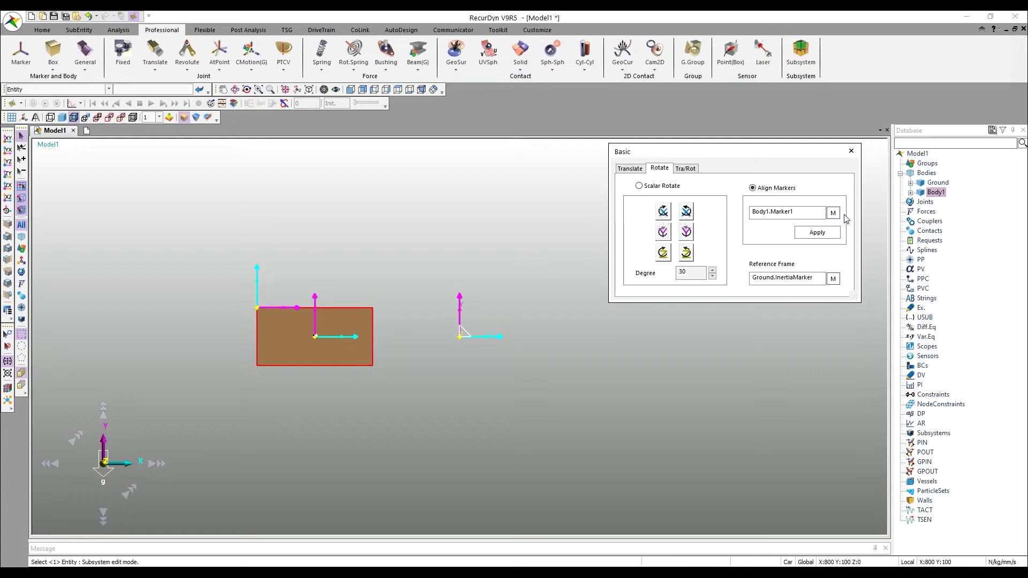
- Rotate the box by aligning Body1.Marker1 with the reference frame Ground.InertiaMarker
click(833, 279)
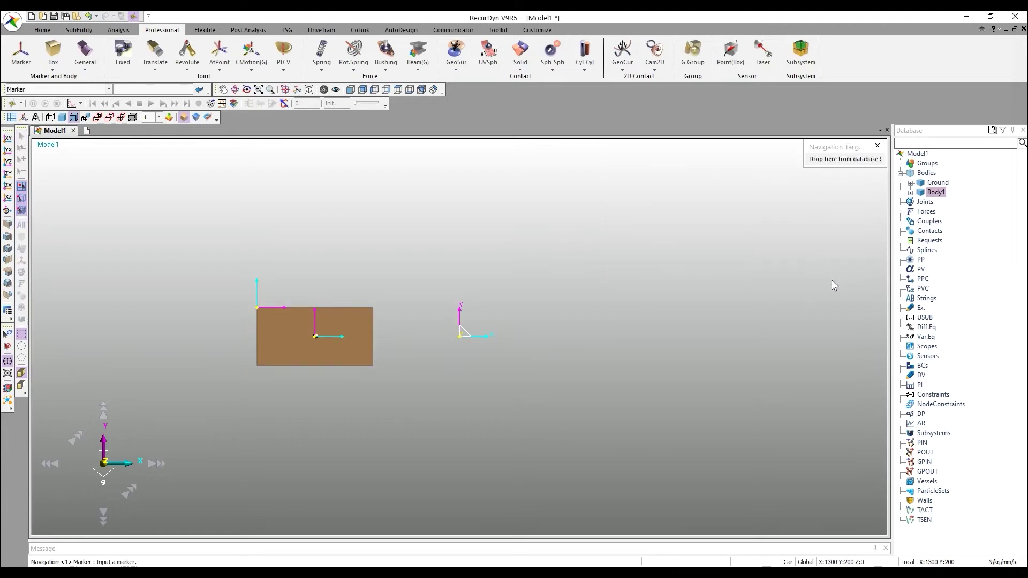
click(463, 341)
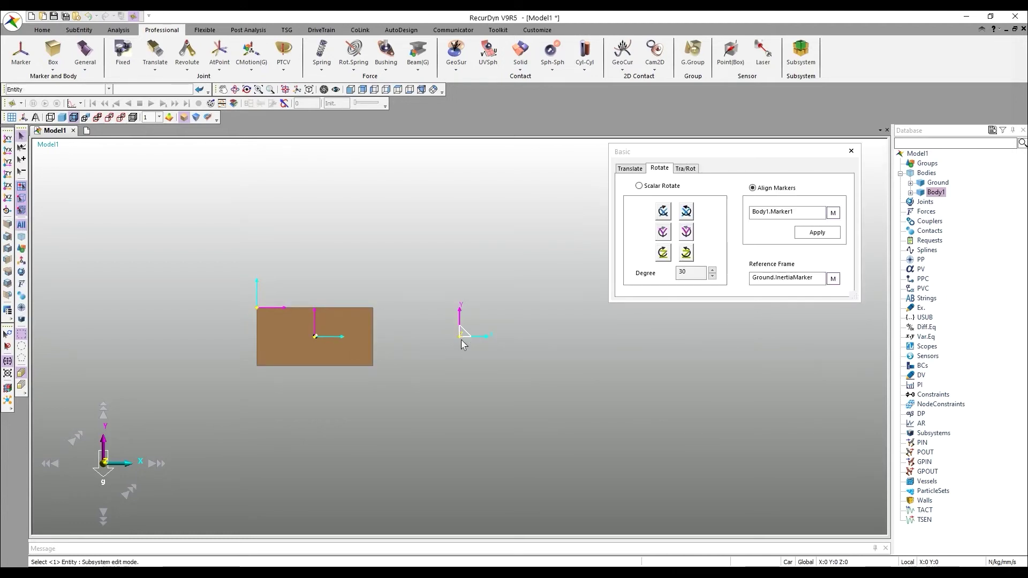
click(833, 213)
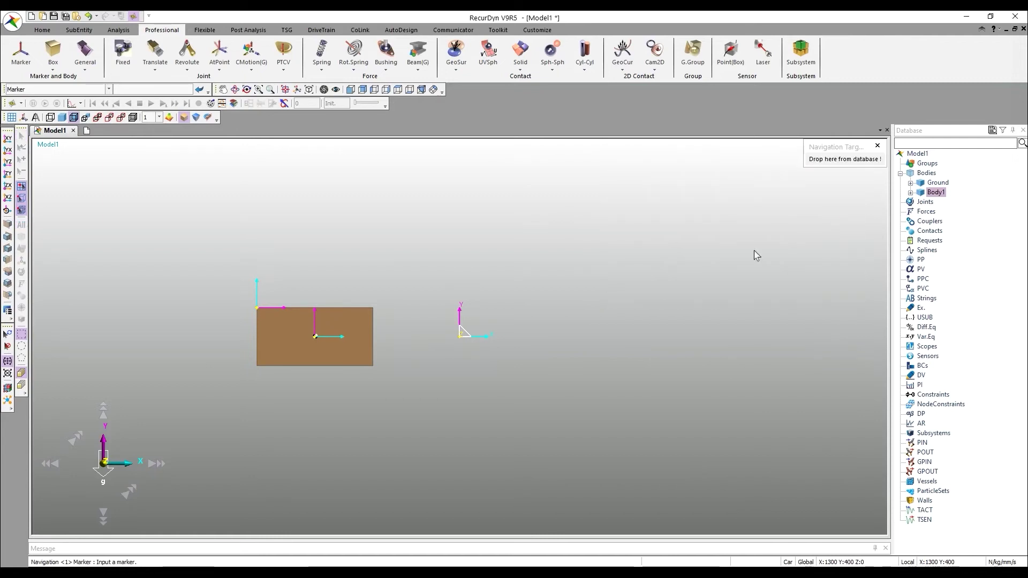
click(260, 308)
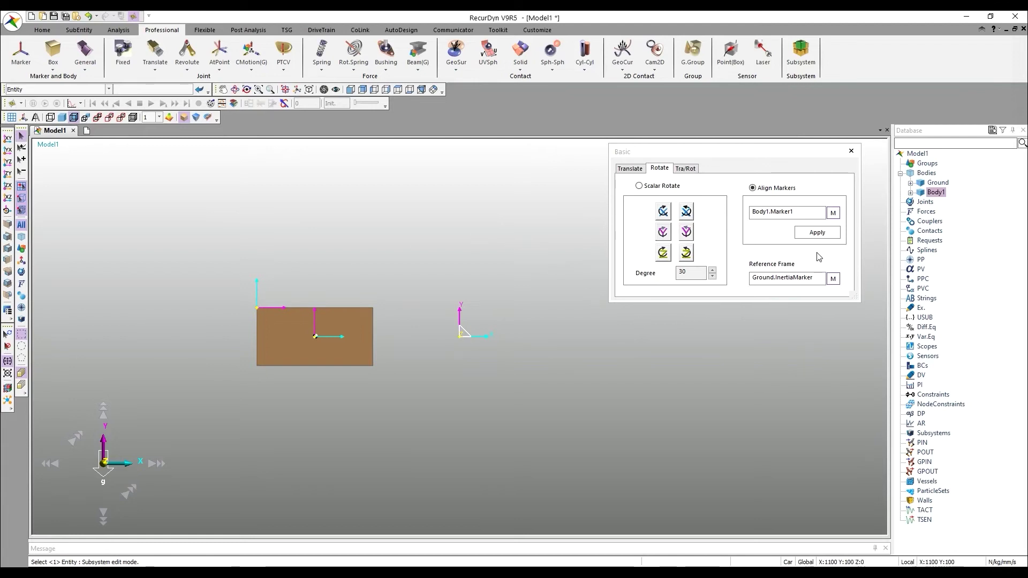
click(367, 338)
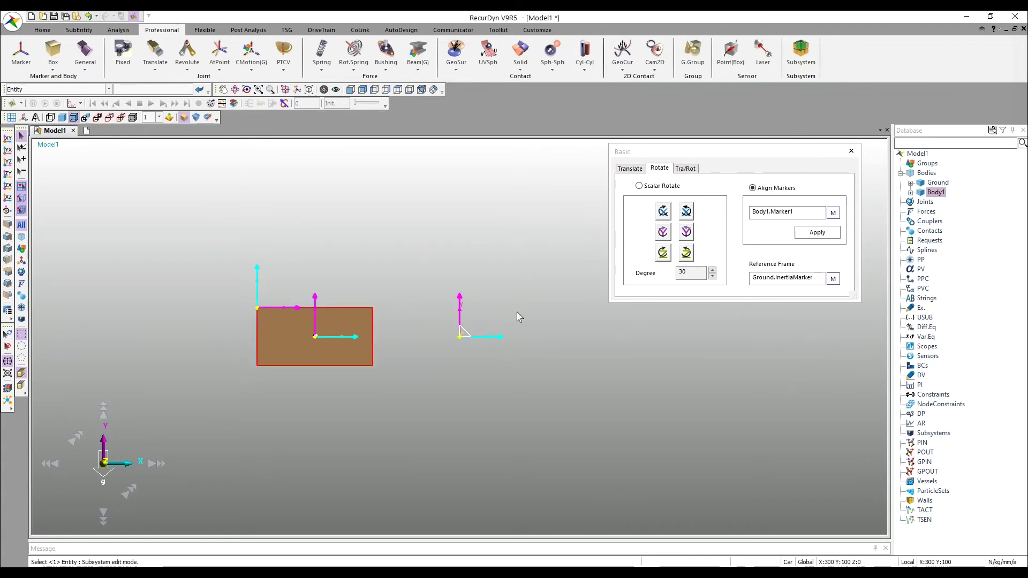
click(834, 235)
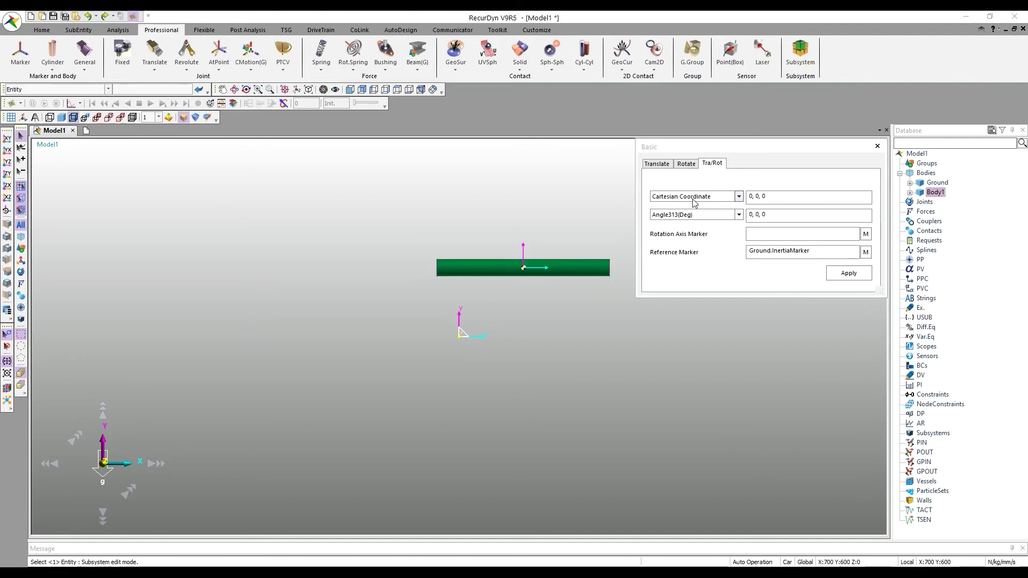
- Keep Cartesian Coordinate and Angle313(Deg) for the combined translation and rotation, and pick Body1.CM as the rotation axis marker
click(738, 196)
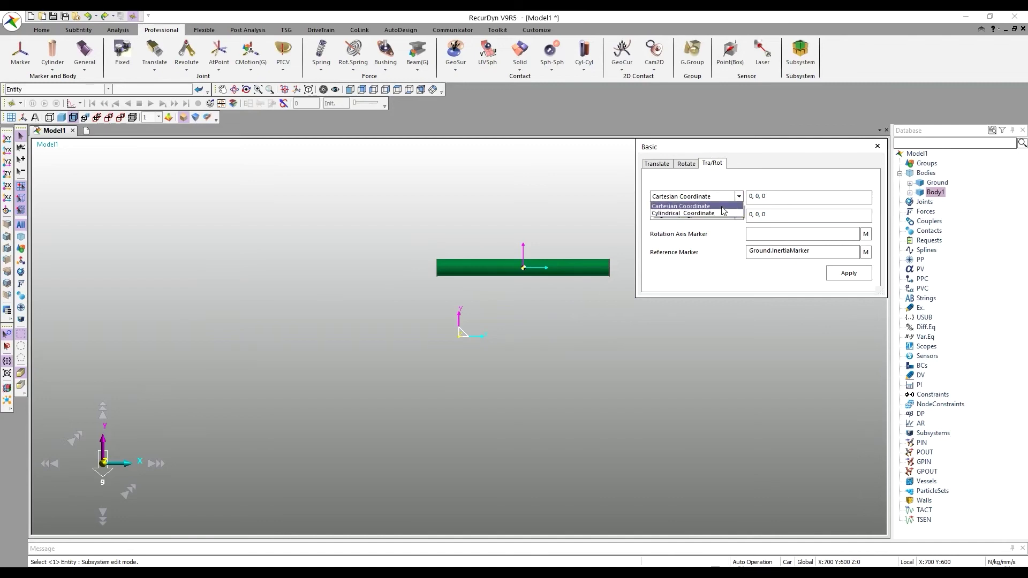
click(738, 198)
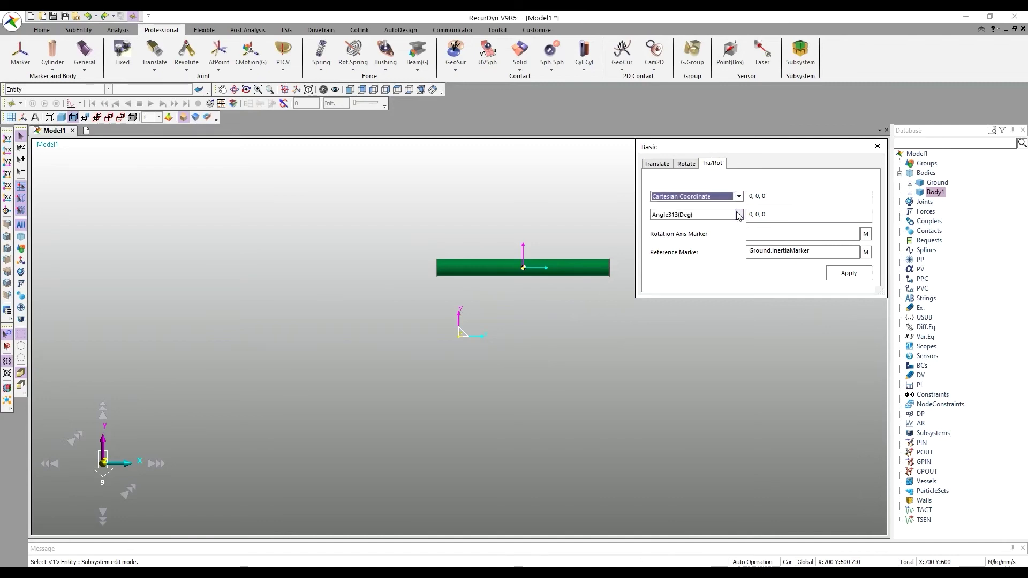
click(738, 214)
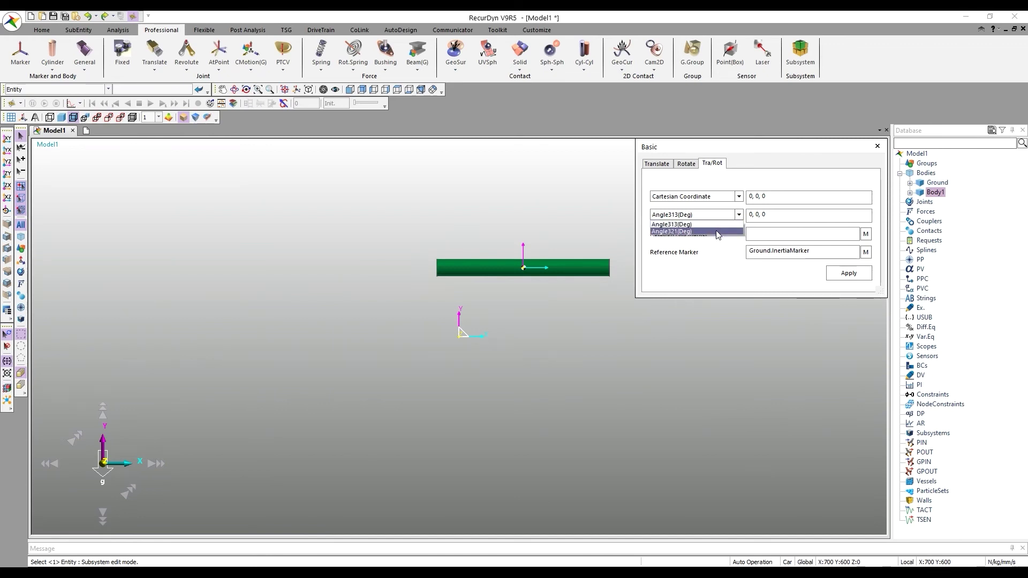
click(661, 244)
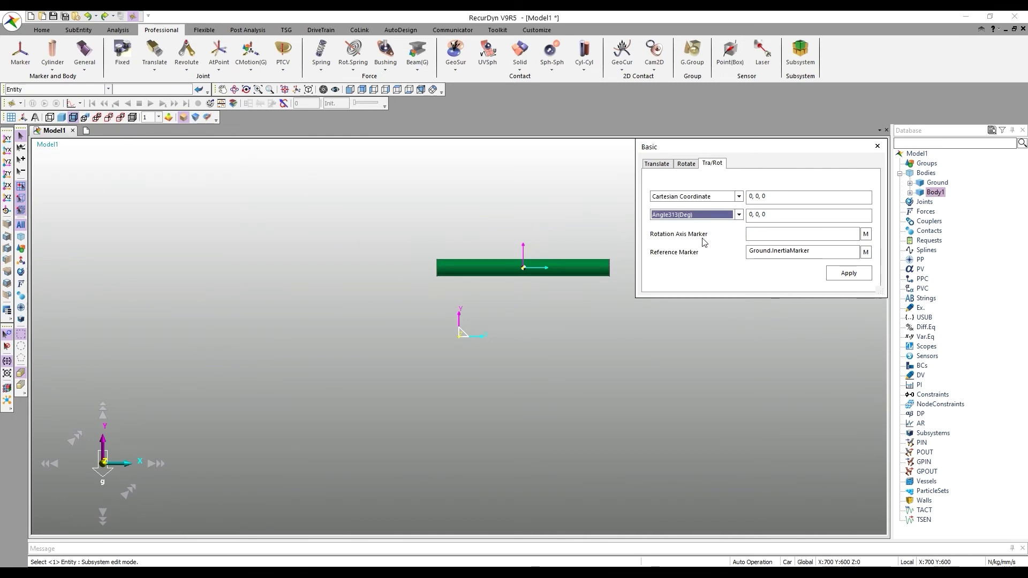
click(866, 234)
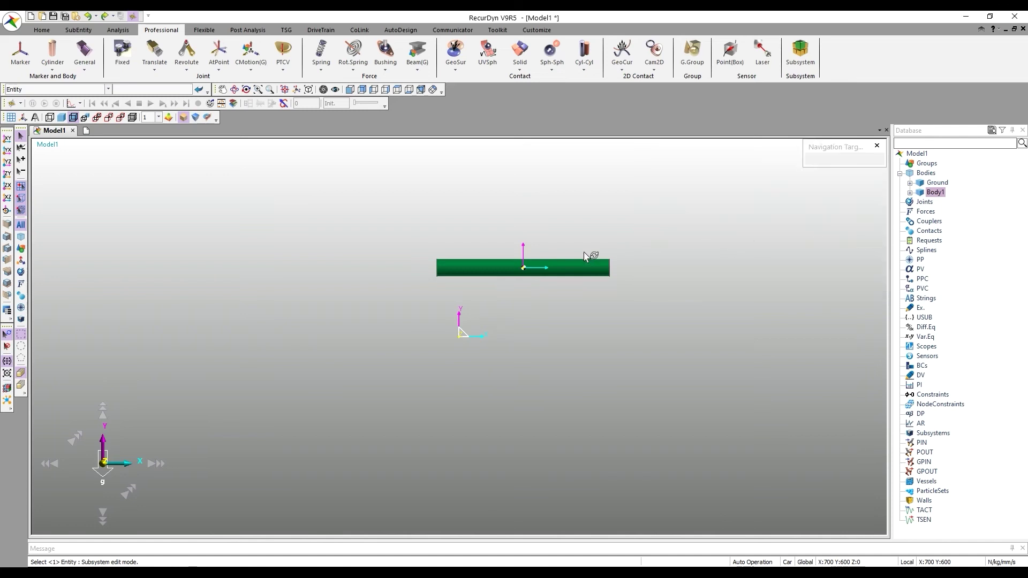
click(529, 269)
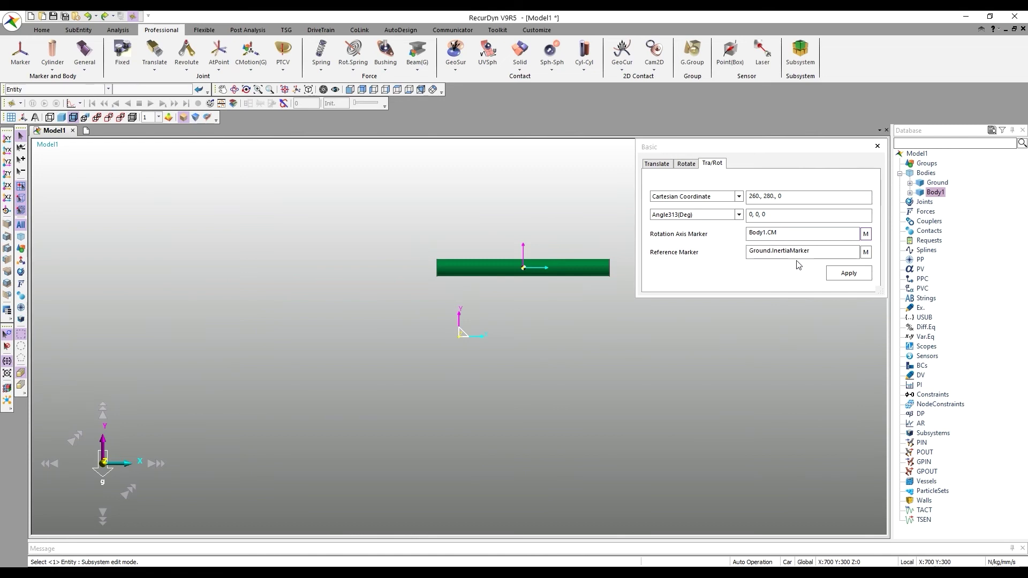
- Set the Cartesian coordinates to 400,0,0 and the Angle313 values to 30,0,0, and apply them to the cylinder
drag(788, 199, 751, 203)
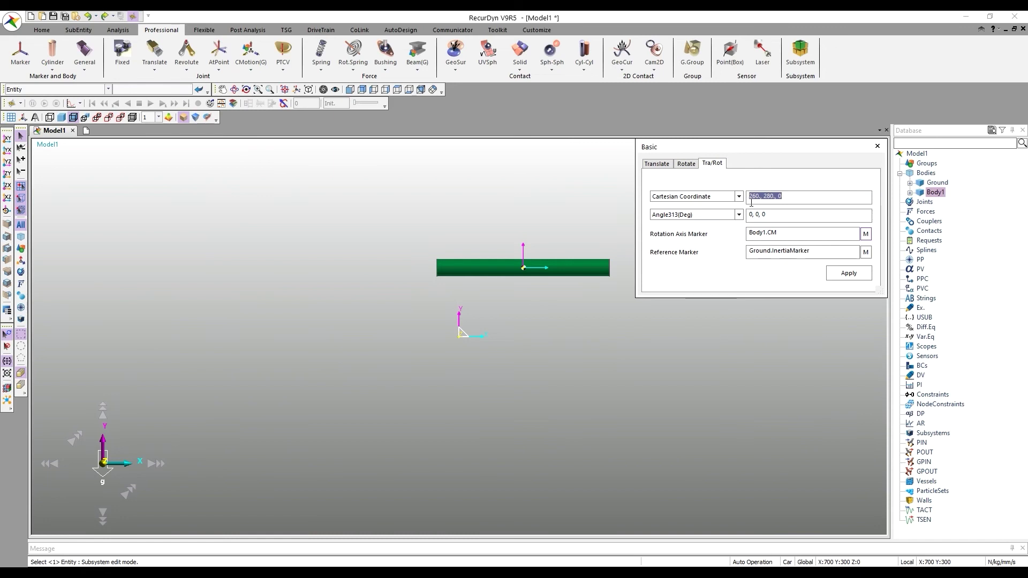
text(400,0,0)
drag(787, 214, 748, 214)
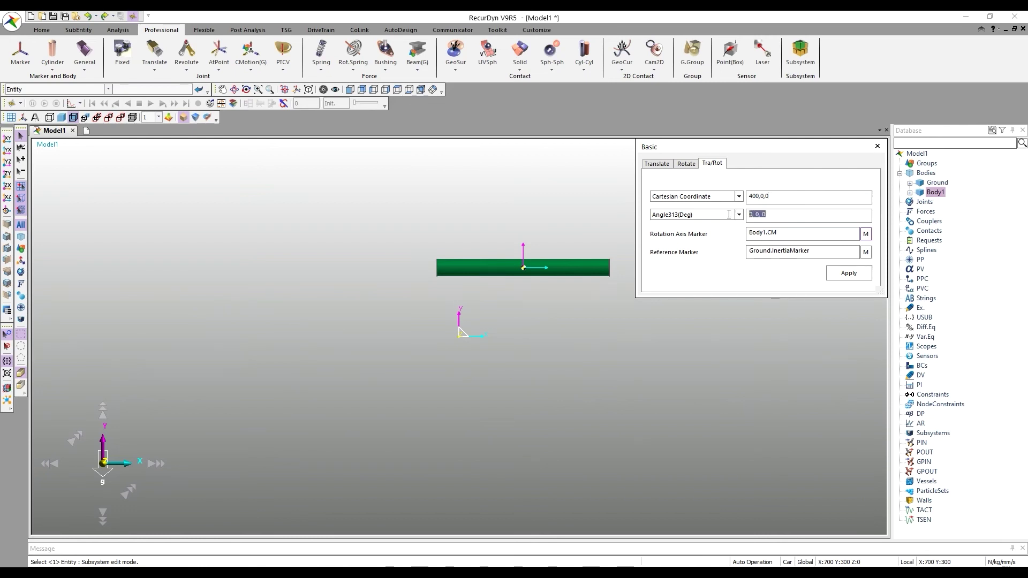
text(30,0,0)
click(601, 269)
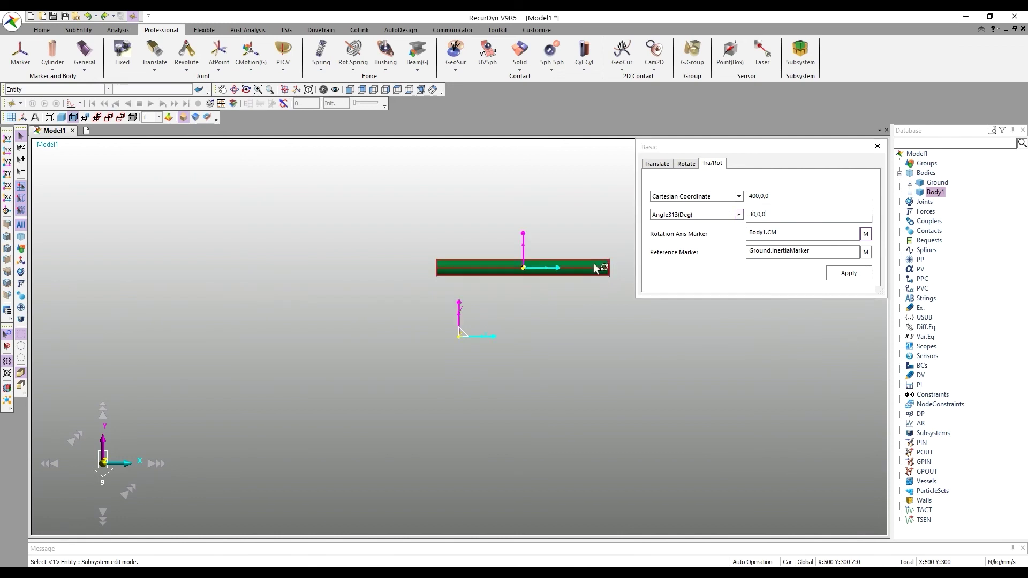
click(841, 274)
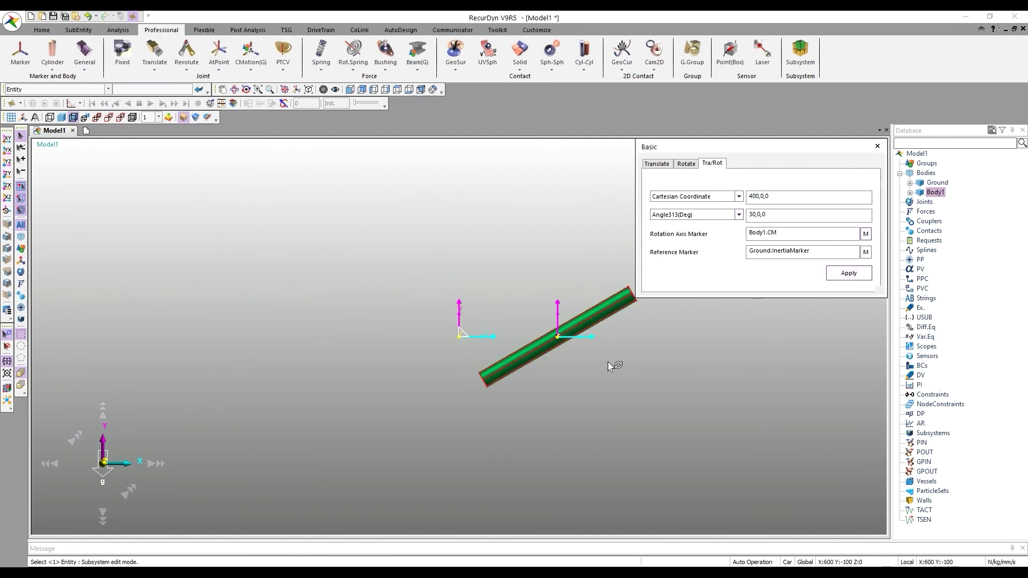